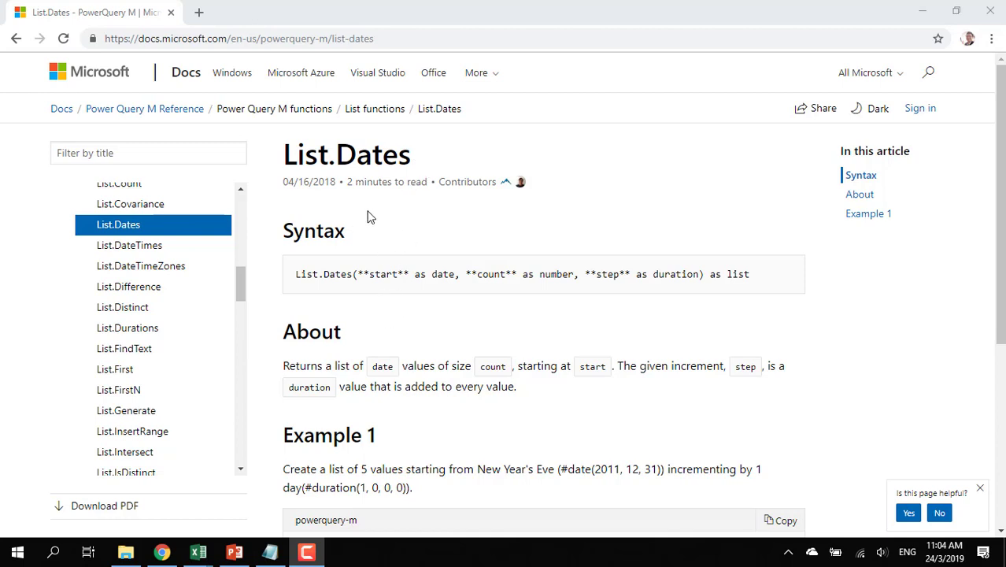
Create a new blank query from other data sources in the empty Excel workbook.
scroll(348, 370, down, 2)
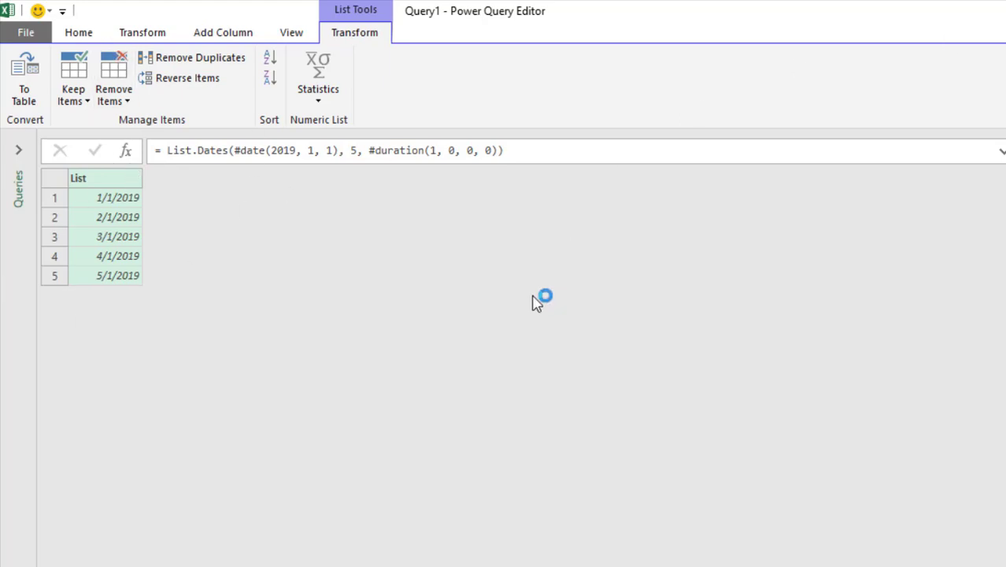
click(714, 375)
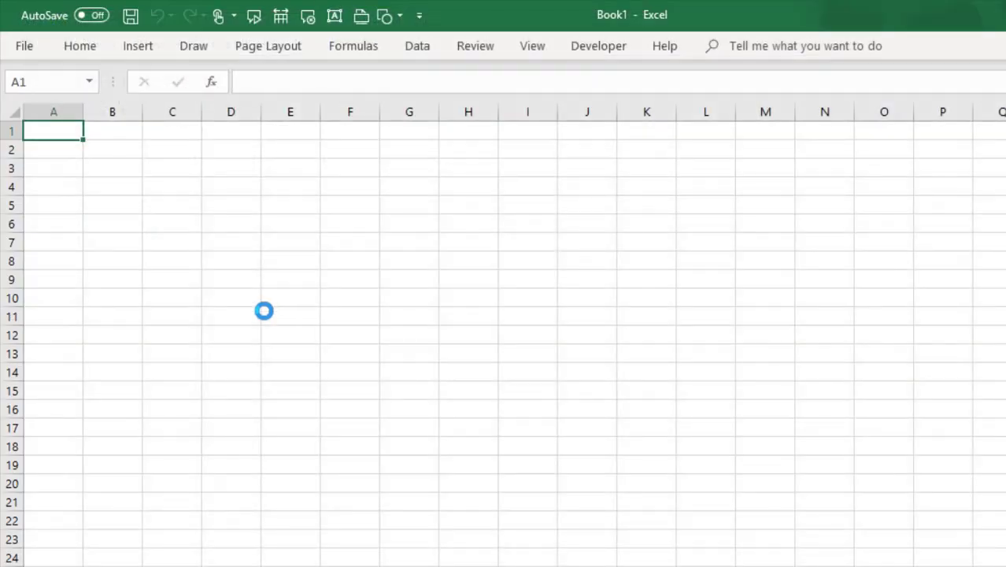
click(264, 311)
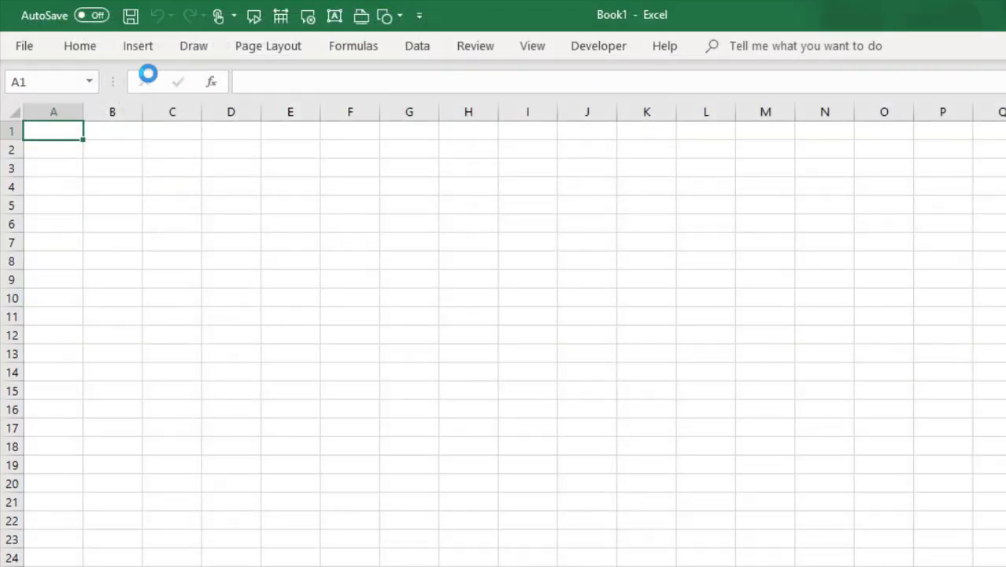
click(422, 47)
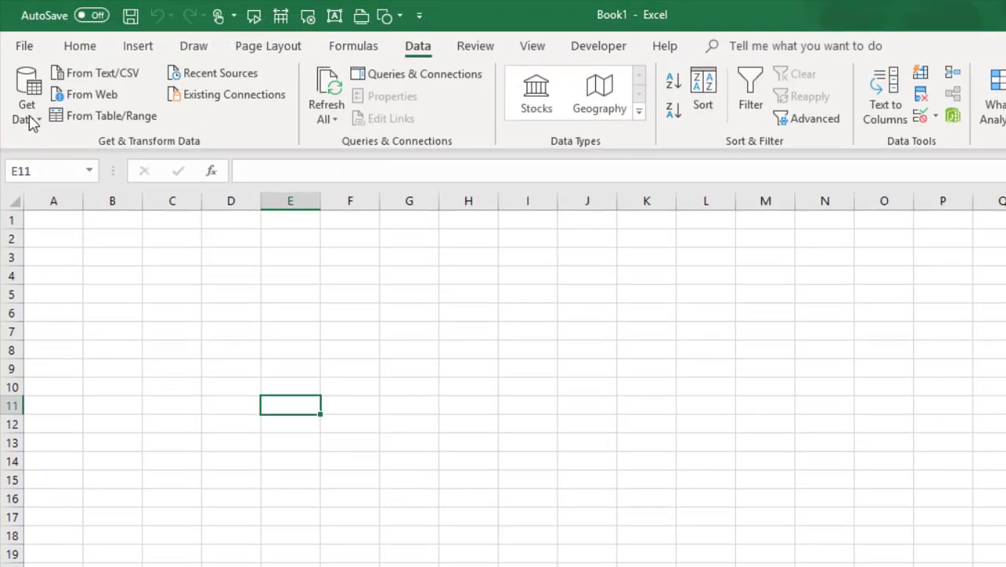
click(30, 117)
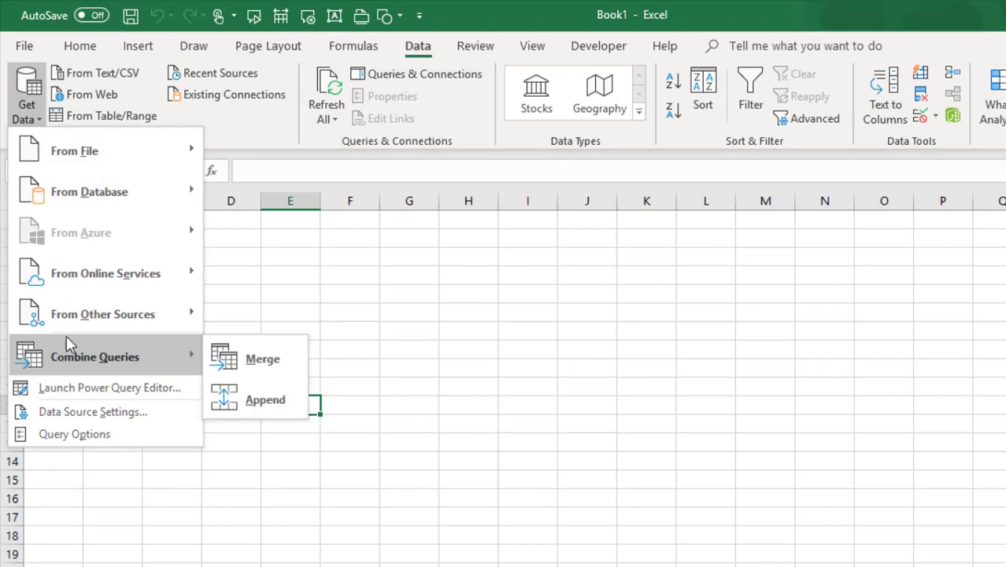
mouse_move(89, 325)
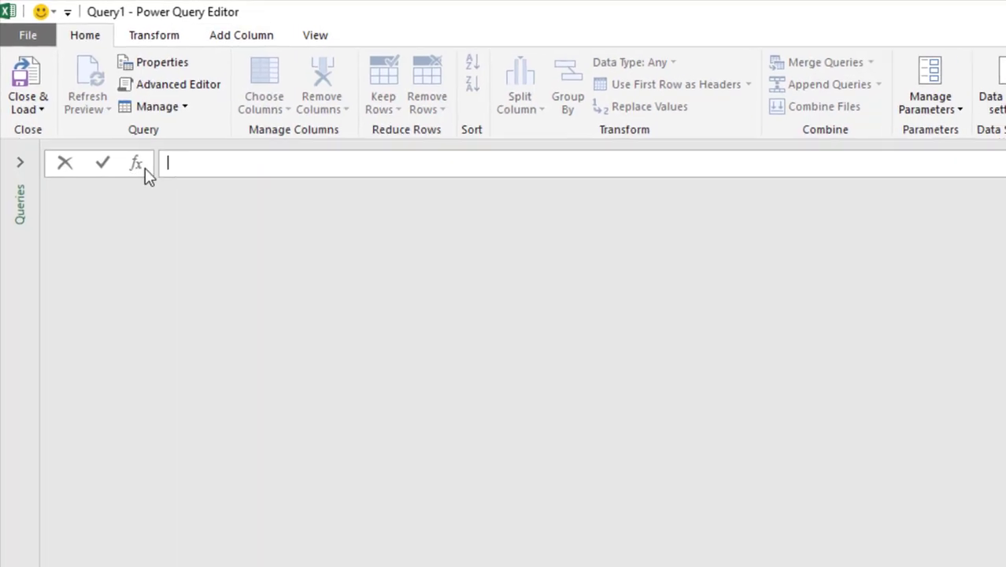
Turn the query editor's formula bar display off and back on.
click(315, 35)
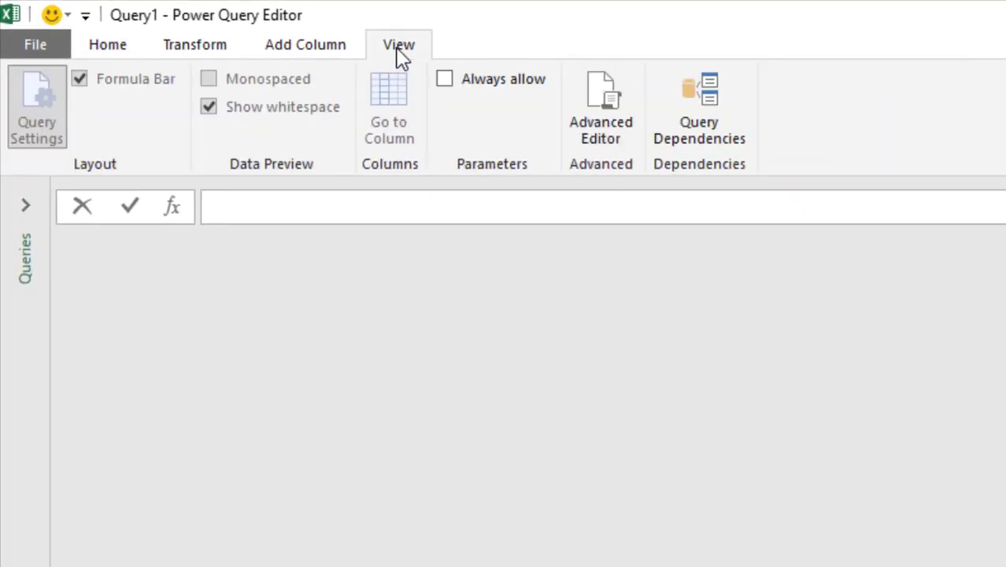
click(80, 79)
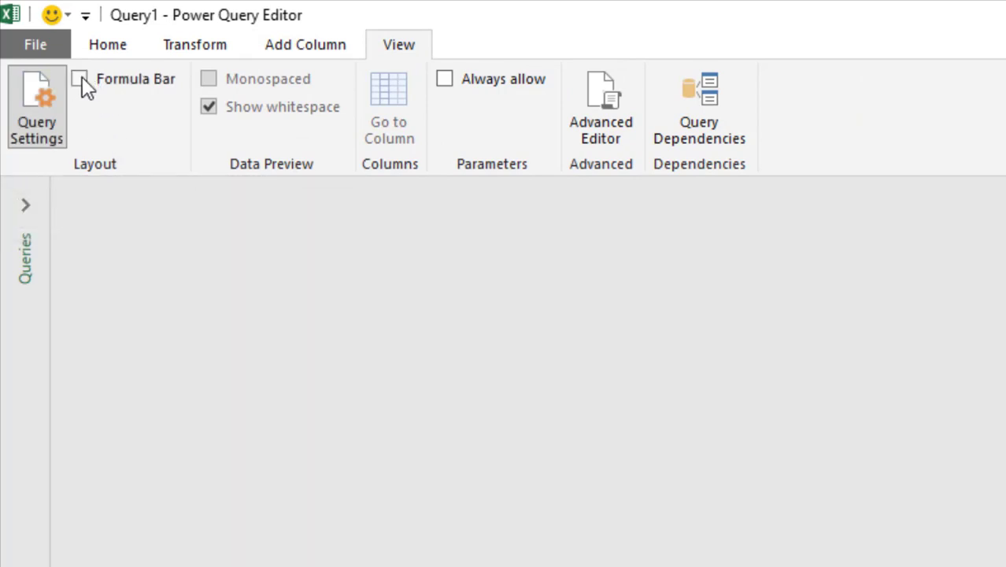
click(81, 79)
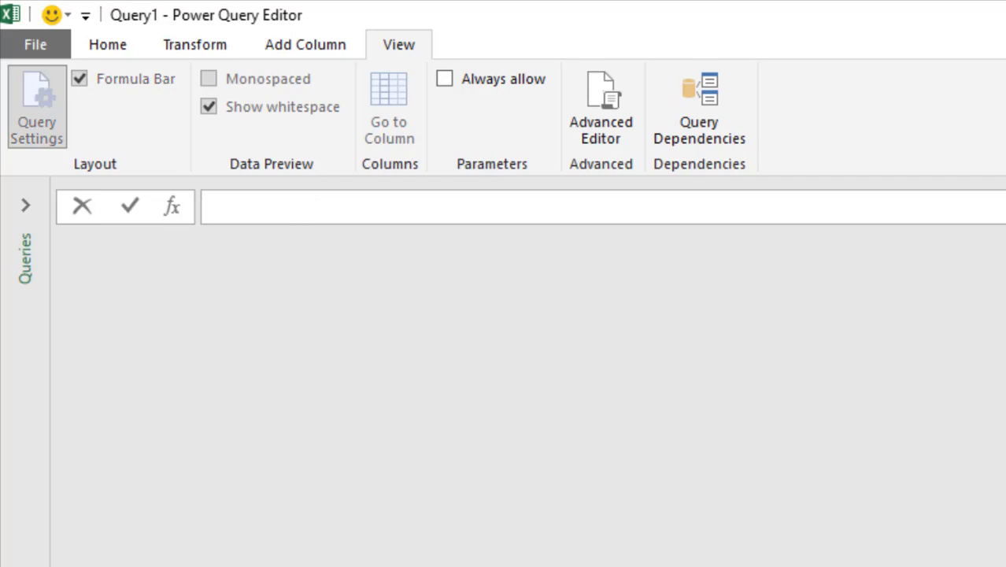
Copy List.Dates(#date(2019, 1, 1), 5, #duration(1, 0, 0, 0)) from the Notepad notes into the query's formula bar.
key(alt+Tab)
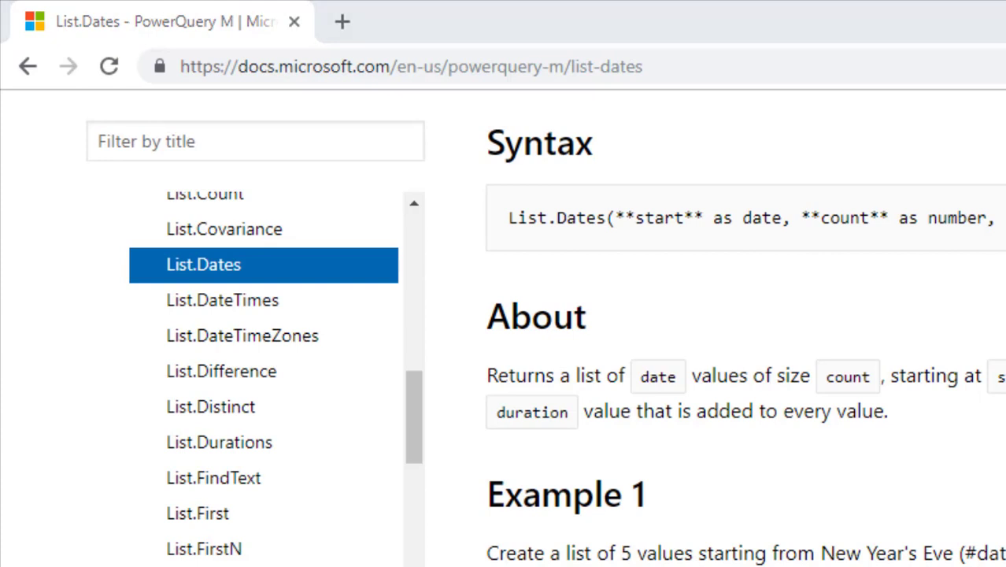
key(alt+Tab)
click(902, 248)
drag(959, 197, 399, 197)
key(ctrl+c)
key(alt+Tab)
key(ctrl+v)
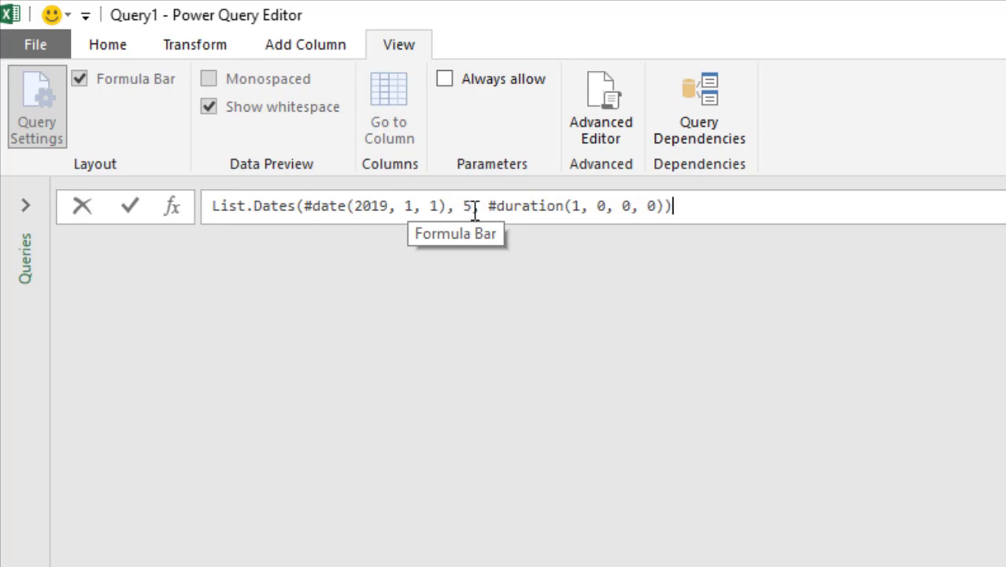
Examine the formula's duration argument and compare it with the List.Dates syntax in the Microsoft documentation.
double_click(580, 205)
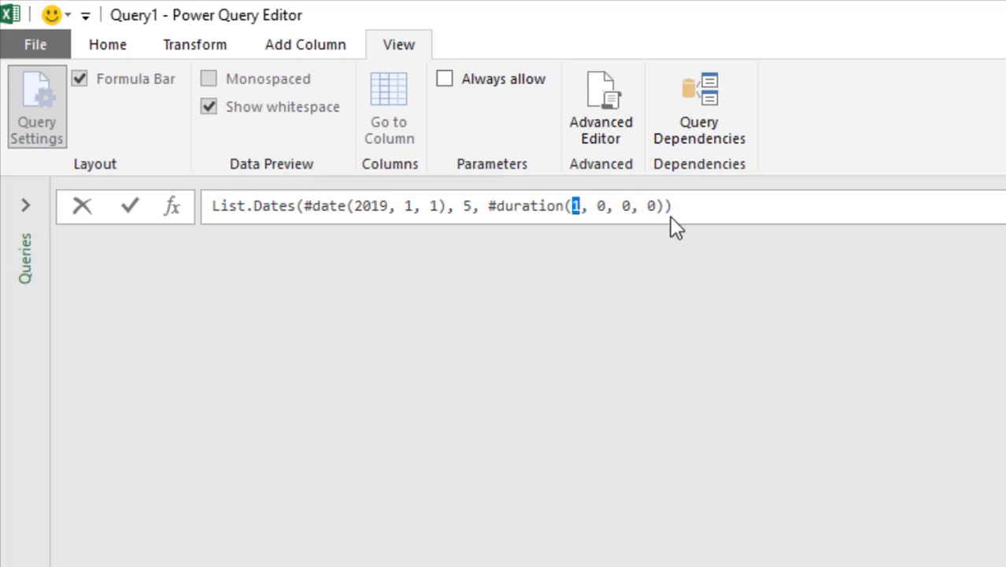
drag(669, 206, 486, 206)
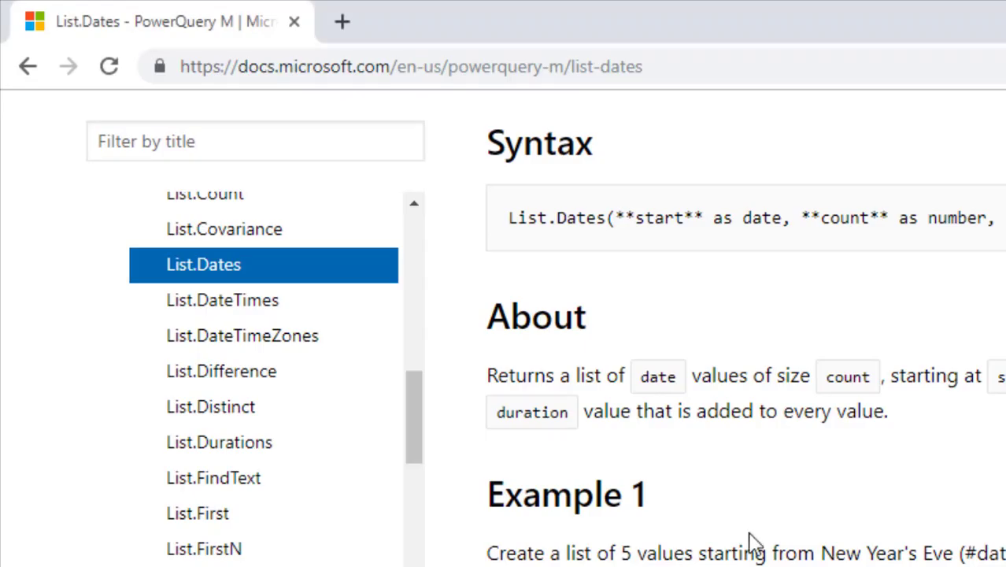
scroll(755, 541, up, 3)
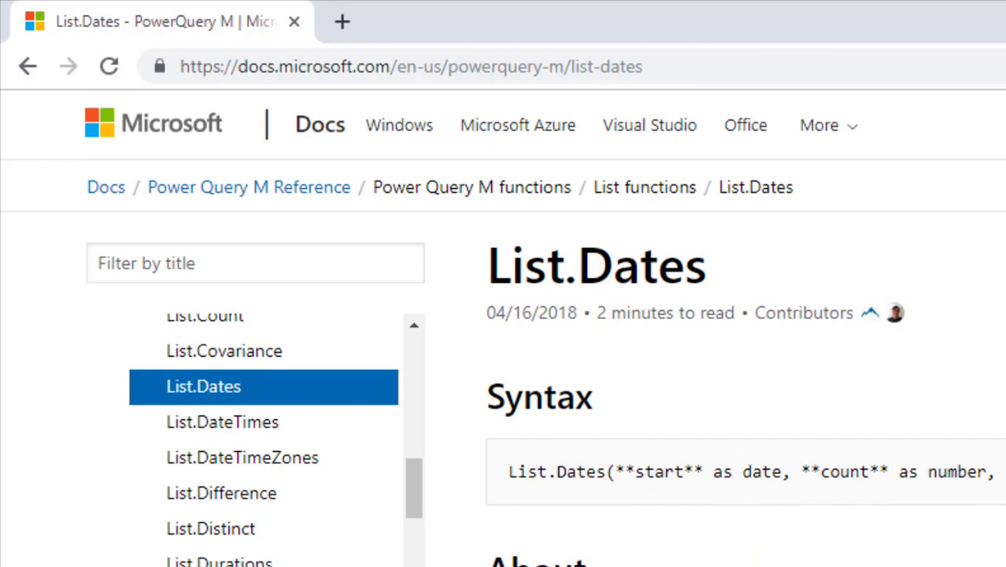
scroll(864, 393, down, 2)
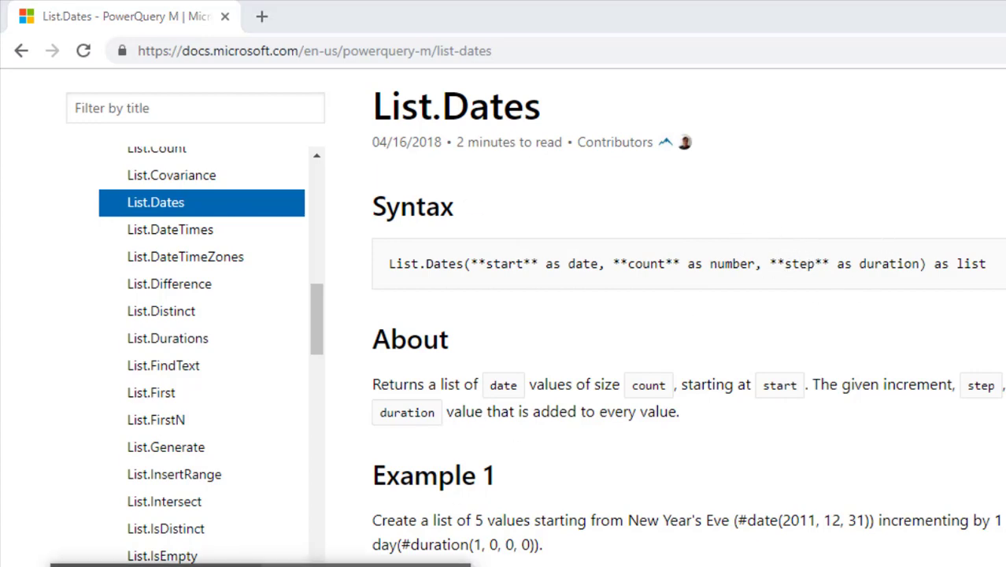
Return to the query editor, add an equals sign before the List.Dates formula and commit it.
key(alt+Tab)
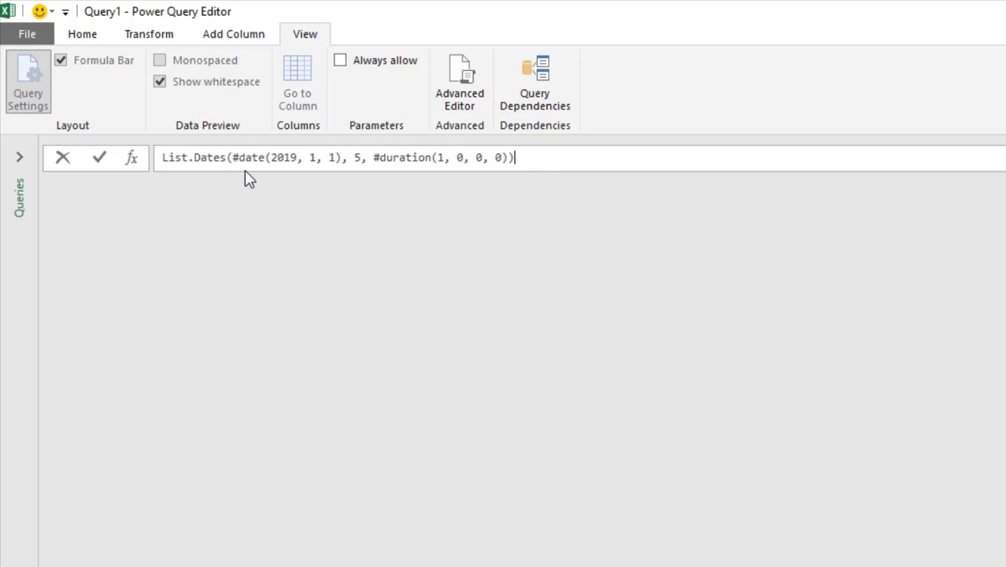
click(161, 158)
text(=)
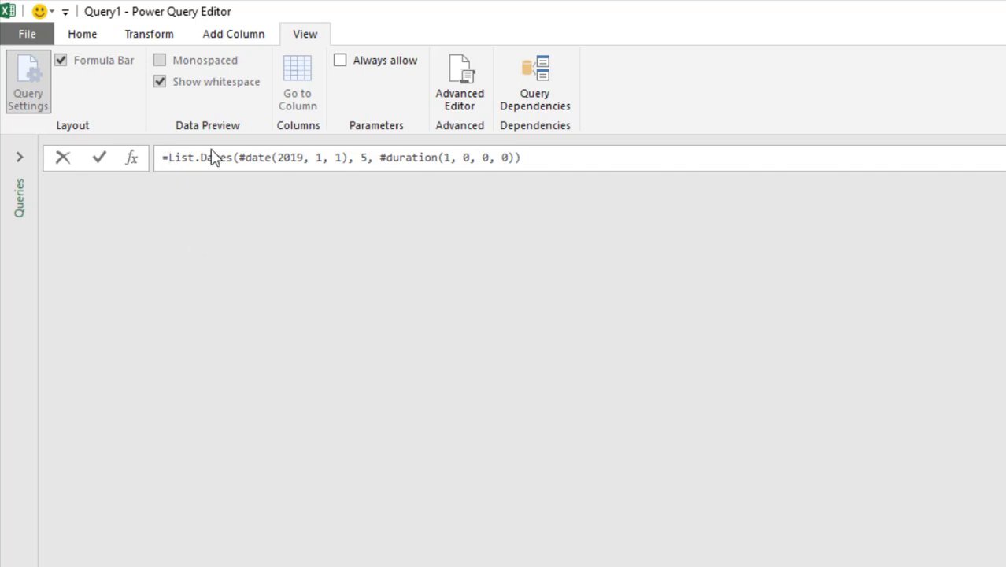
key(Return)
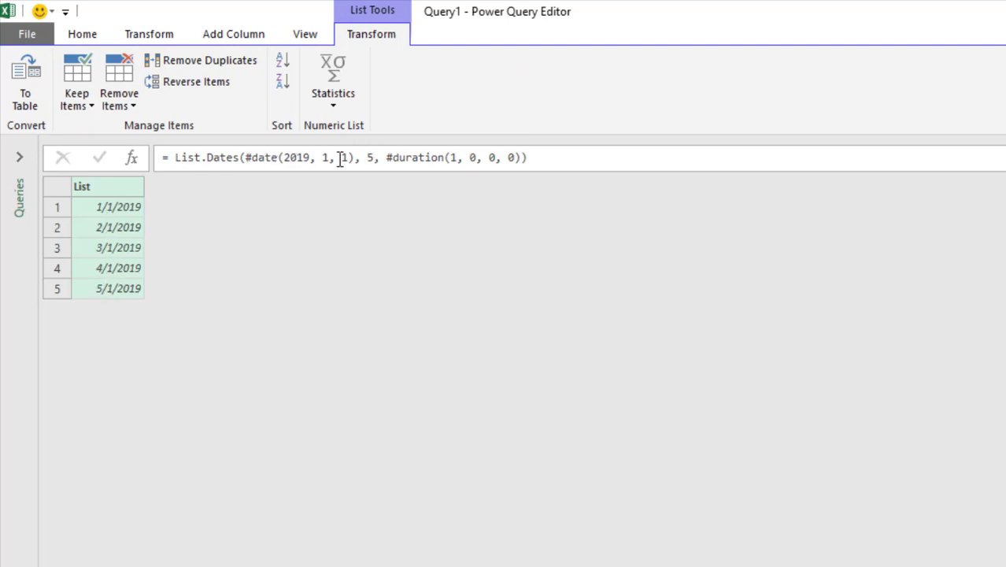
Replace the count 5 in the formula with Number.From(DateTime.LocalNow()) - Number.From(Source), copied from the Notepad notes.
double_click(369, 158)
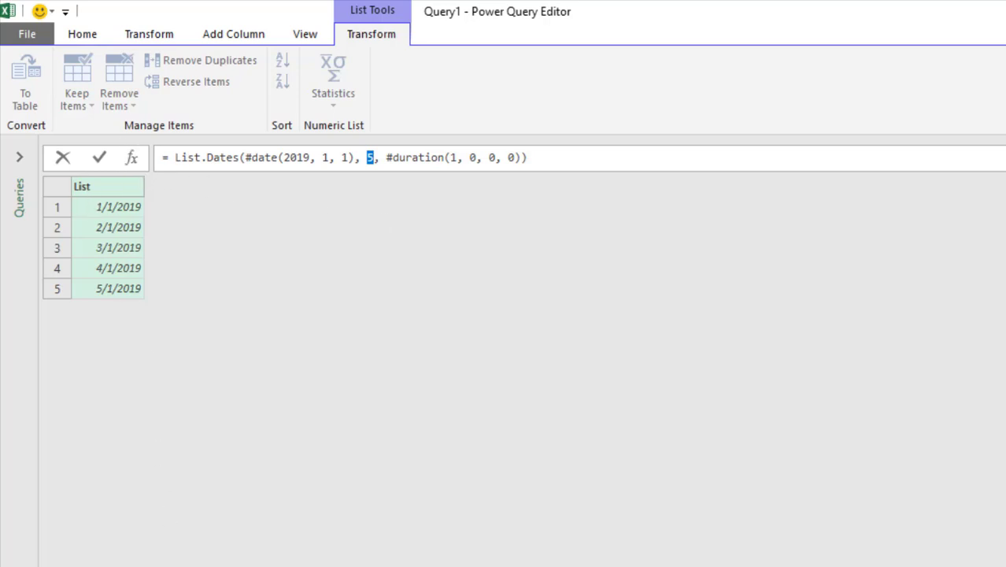
key(alt+Tab)
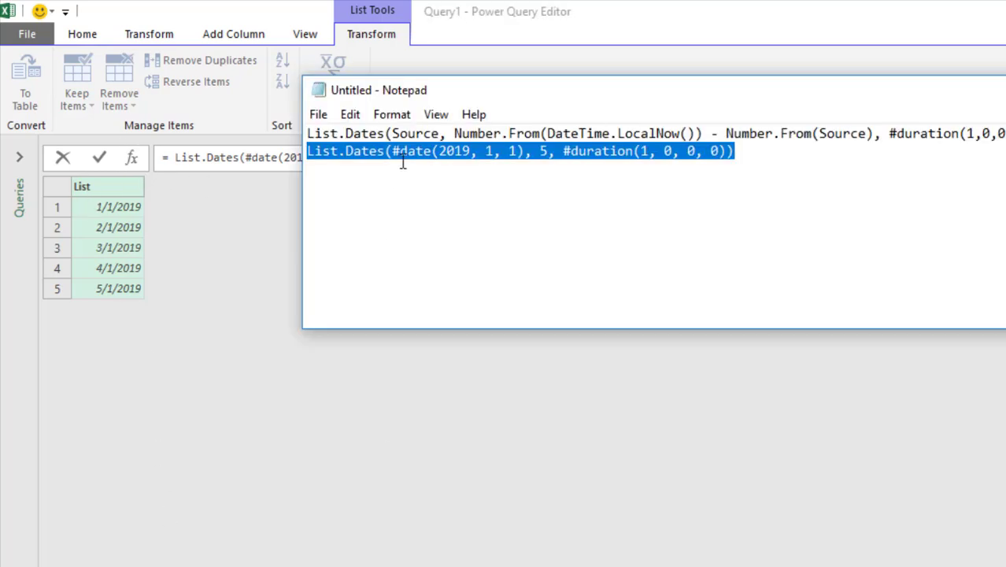
drag(456, 134, 877, 134)
key(ctrl+c)
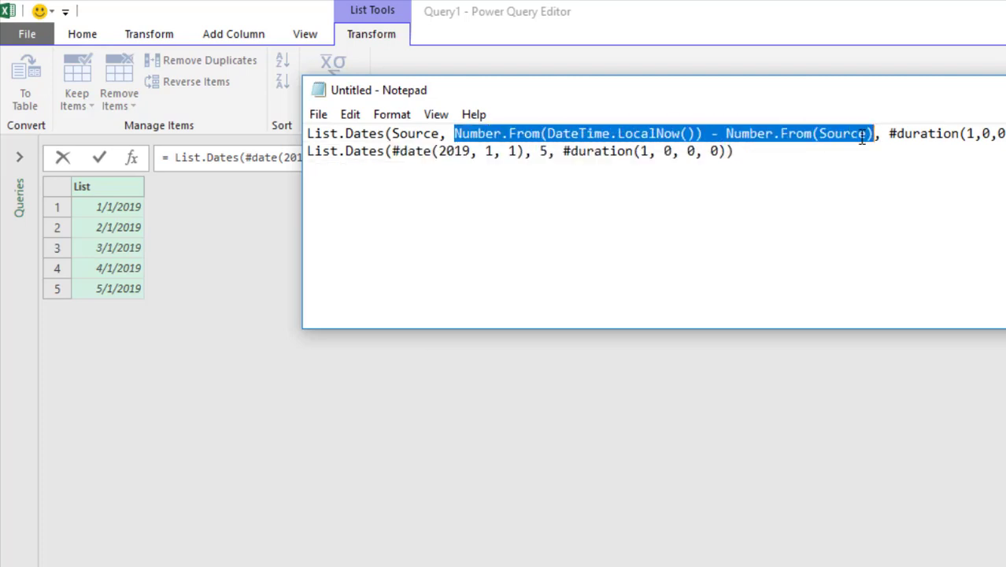
click(662, 8)
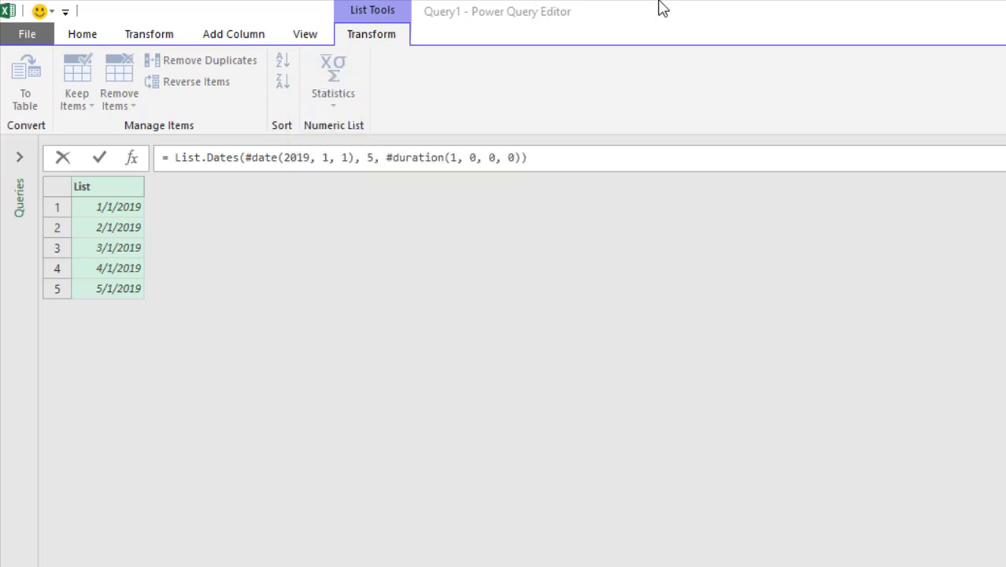
double_click(372, 157)
key(ctrl+v)
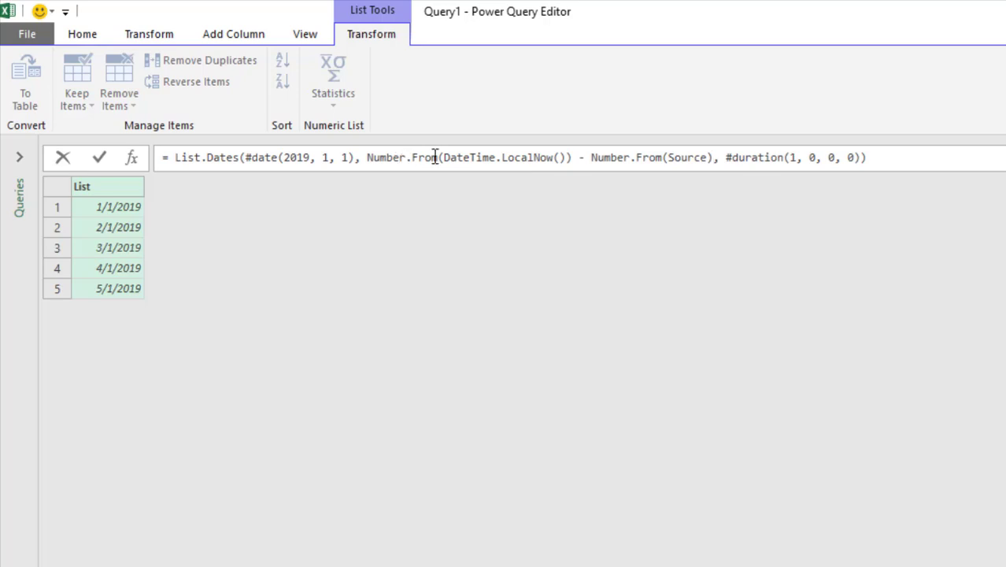
Replace Source in the count expression with the start date #date(2019, 1, 1), copied from the formula's first argument.
double_click(708, 158)
click(357, 158)
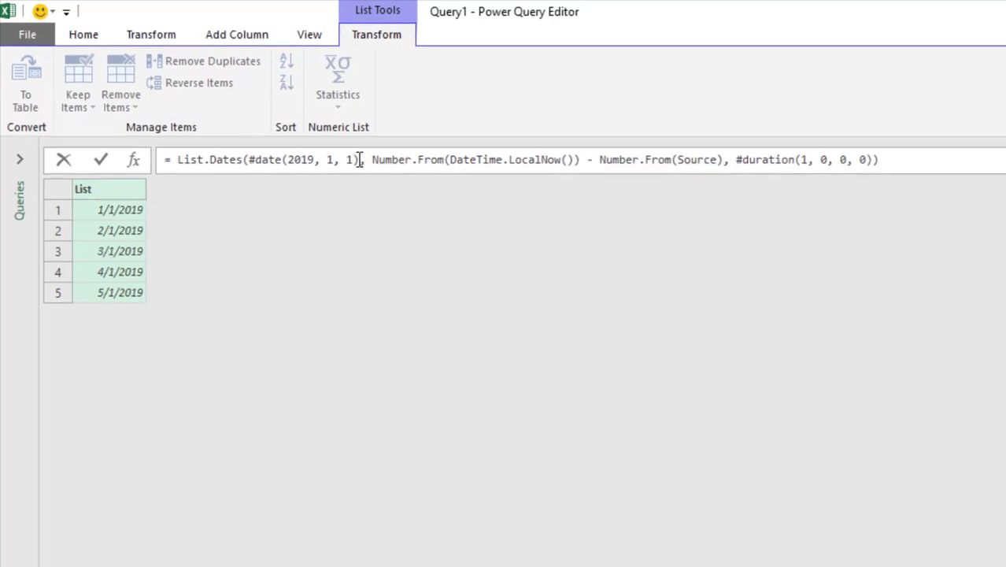
drag(361, 160, 215, 162)
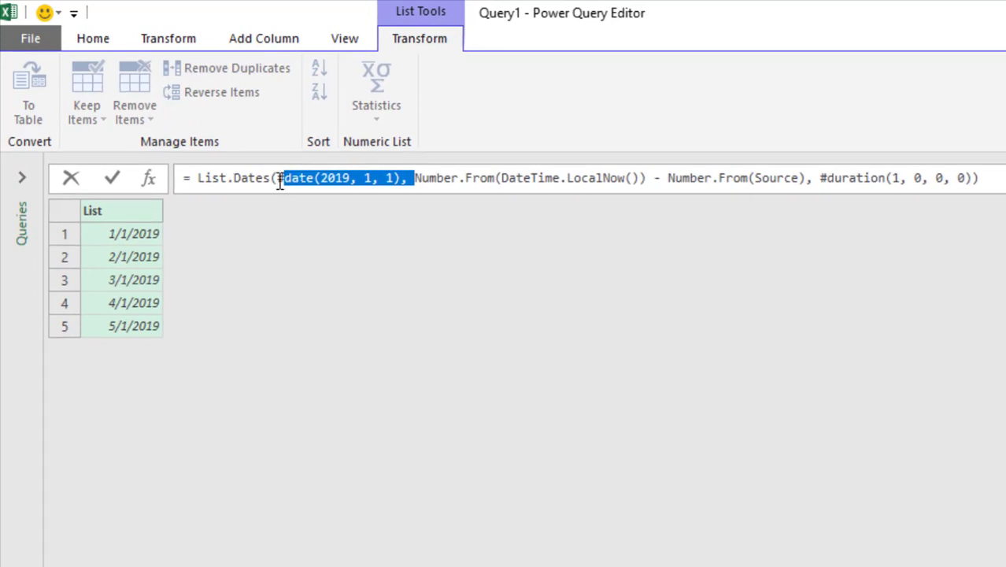
click(279, 181)
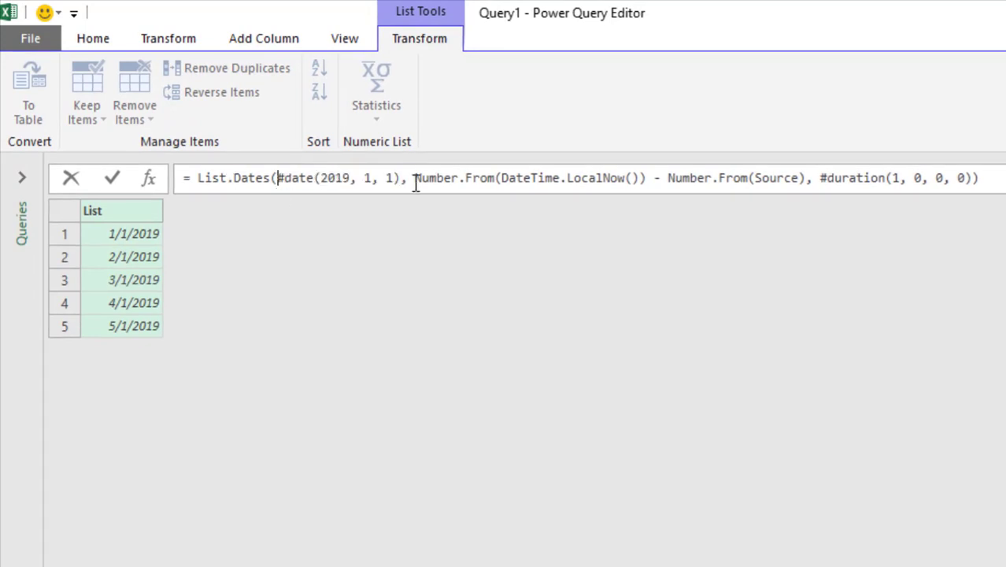
shift+click(413, 179)
key(ctrl+c)
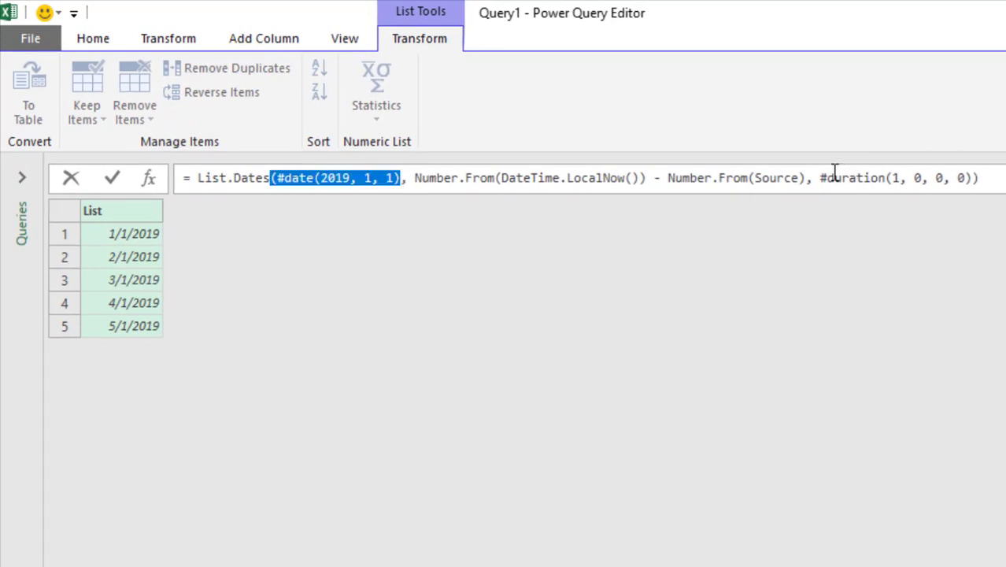
click(811, 177)
click(785, 178)
drag(756, 179, 801, 178)
key(ctrl+v)
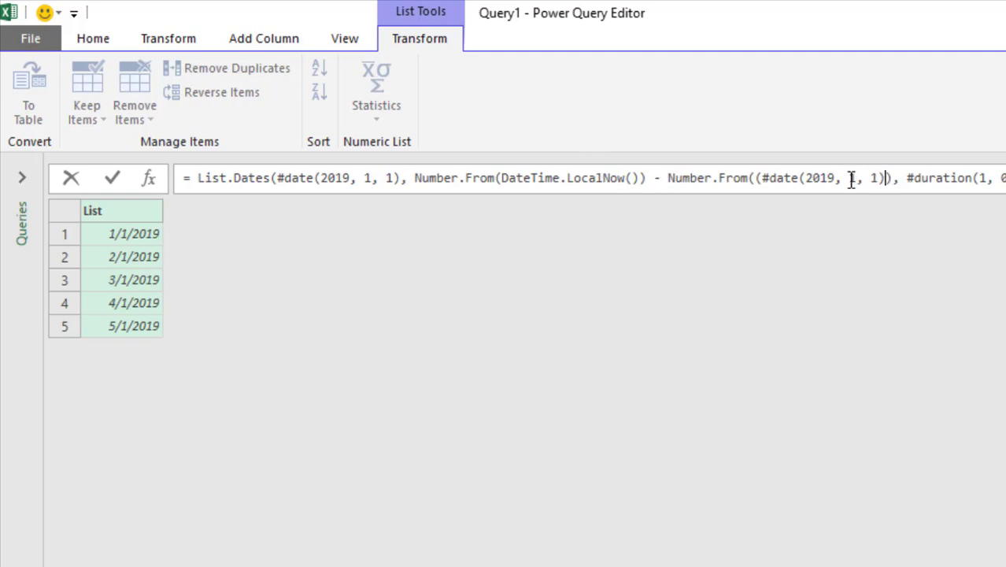
click(753, 178)
text(()
Set the month to 3 in both #date expressions and commit the formula.
click(365, 178)
double_click(366, 179)
text(3)
double_click(853, 178)
text(3)
key(Return)
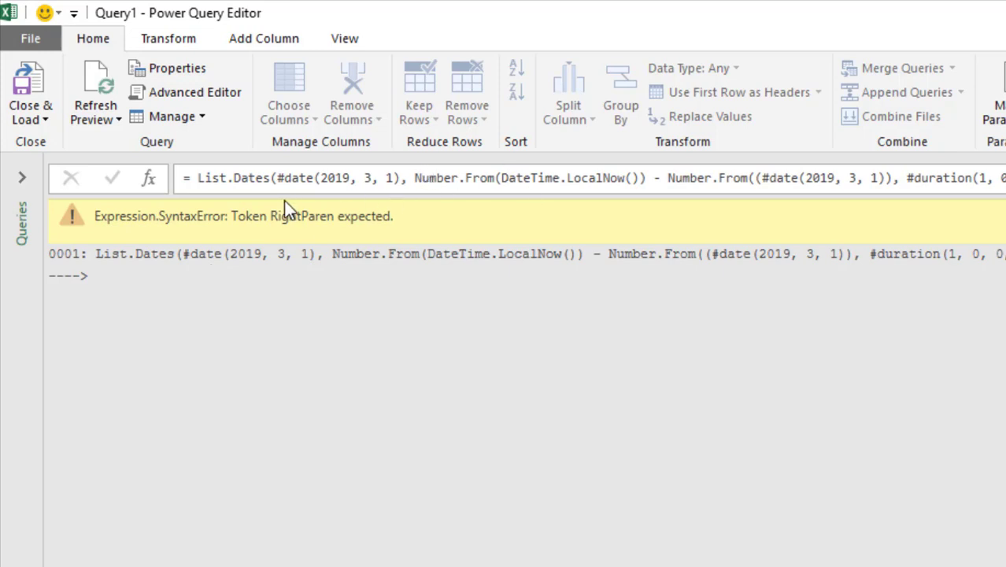
Correct the parentheses so the second date expression reads Number.From(#date(2019, 3, 1)) and commit the formula.
click(681, 179)
click(754, 180)
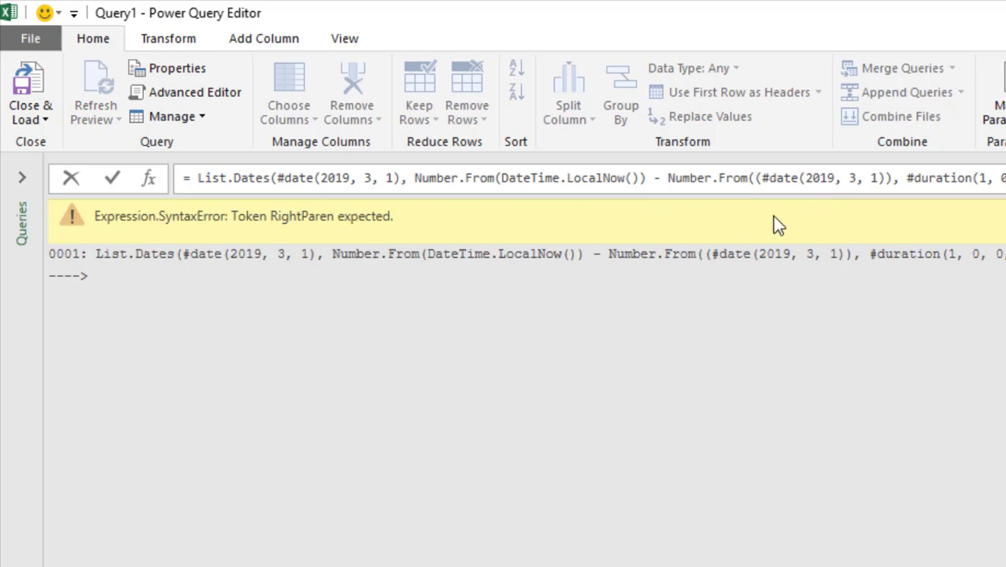
key(Delete)
click(875, 178)
key(BackSpace)
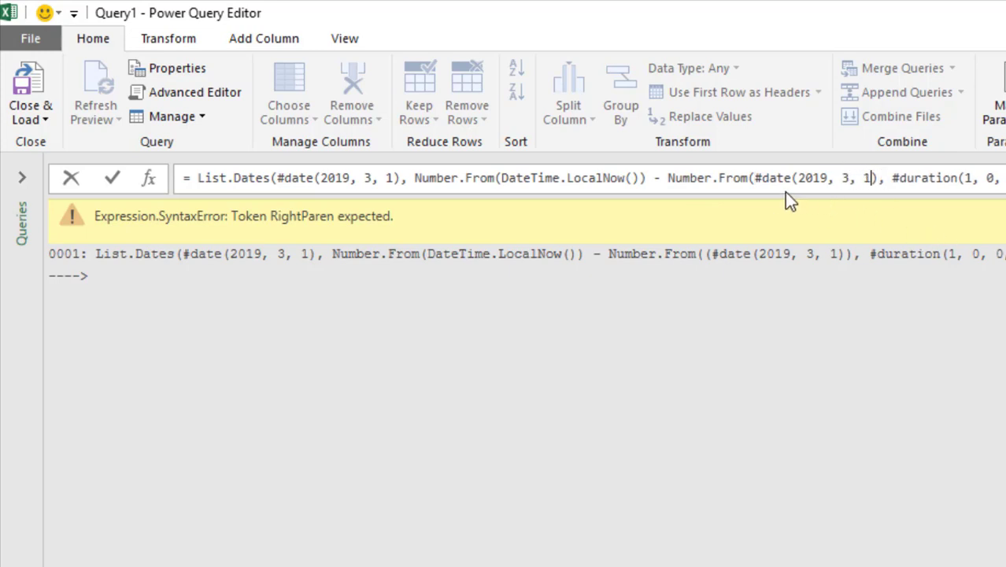
text())
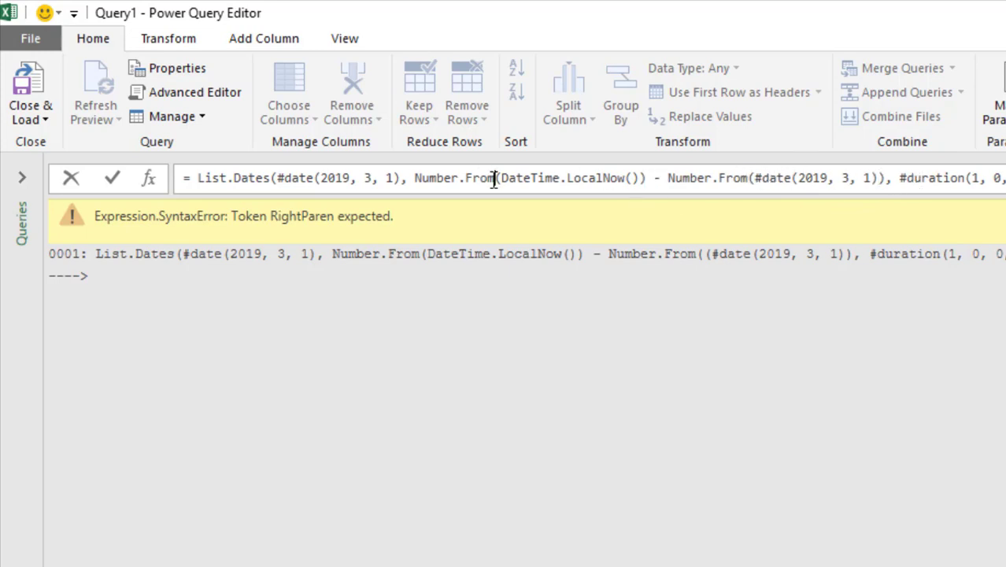
key(Return)
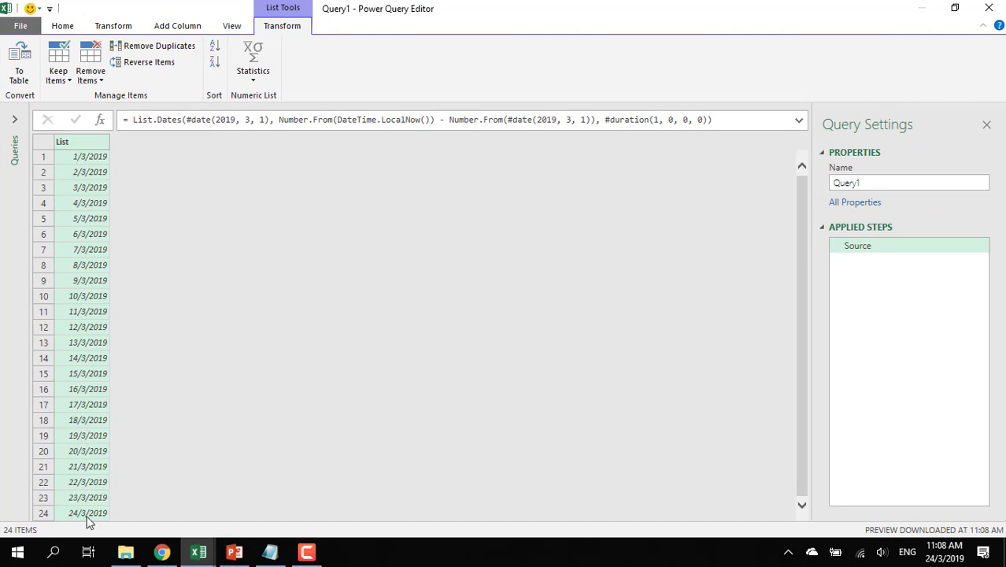
mouse_move(944, 553)
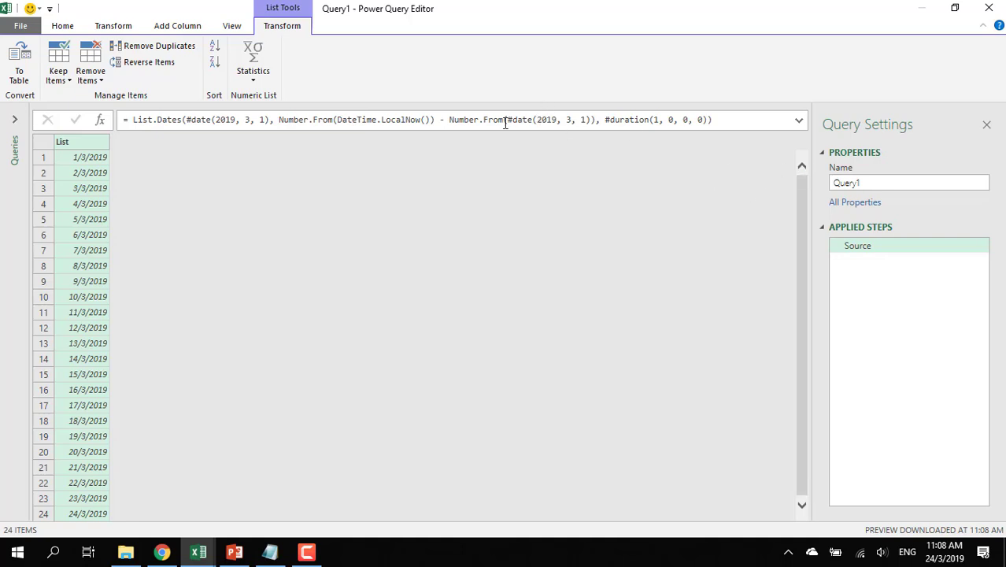
click(736, 118)
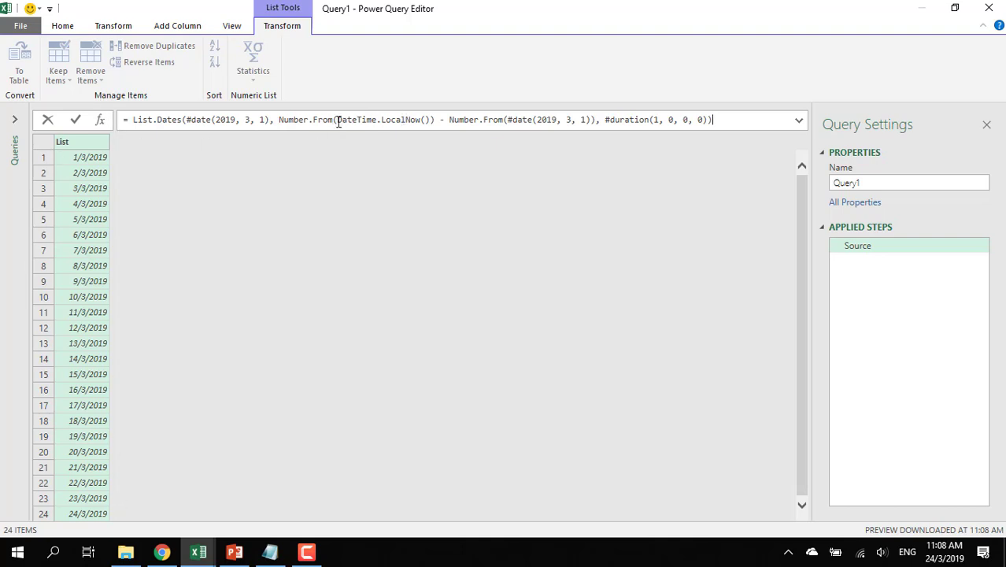
Copy the function name Number.From from the formula, filter the Microsoft docs in Chrome by it, and open its reference page.
drag(338, 120, 385, 119)
drag(447, 120, 506, 119)
key(ctrl+c)
click(162, 552)
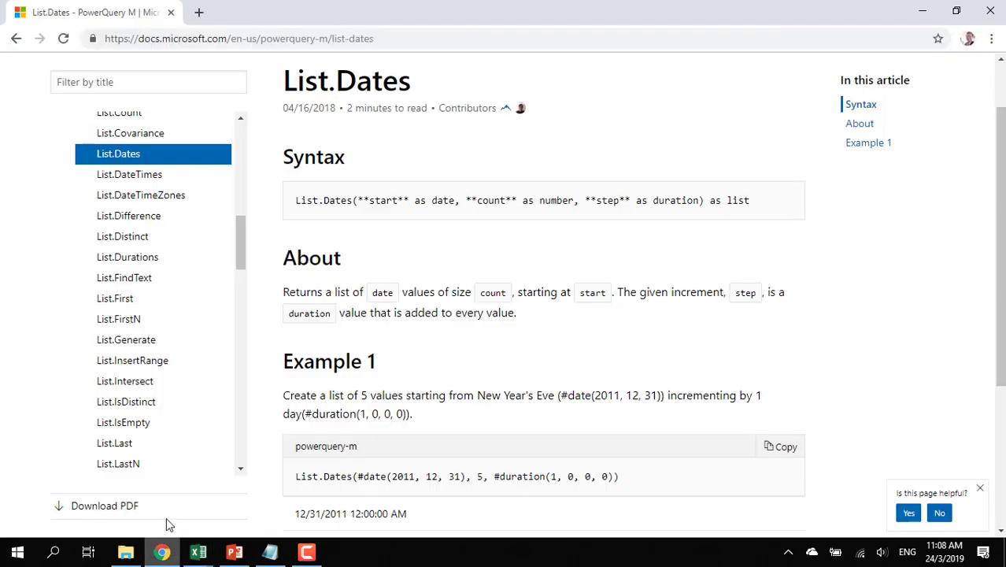
click(135, 80)
key(ctrl+v)
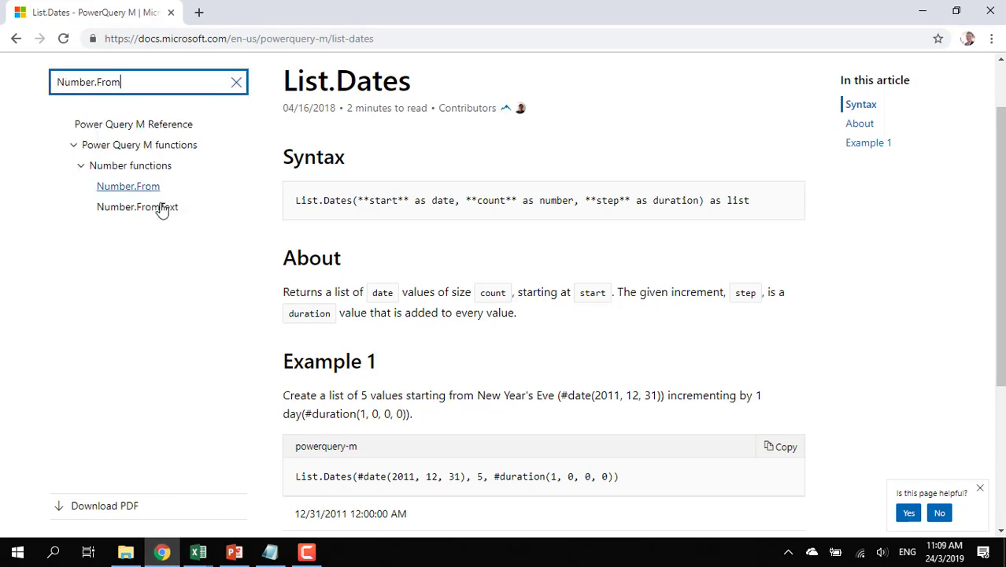
click(157, 191)
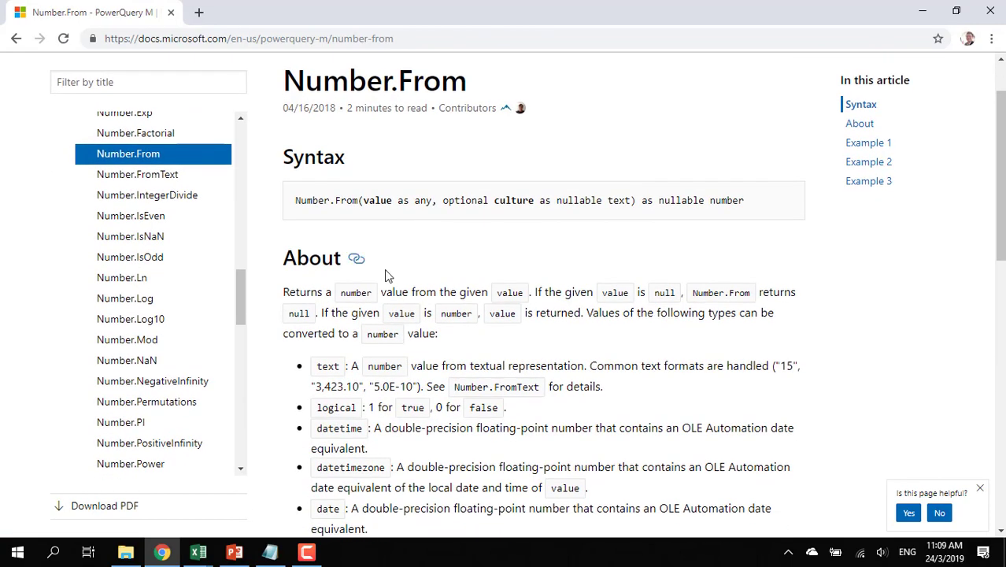
Examine the description and examples on the Number.From reference page, and switch back to the Power Query Editor.
scroll(386, 277, down, 2)
scroll(330, 380, down, 5)
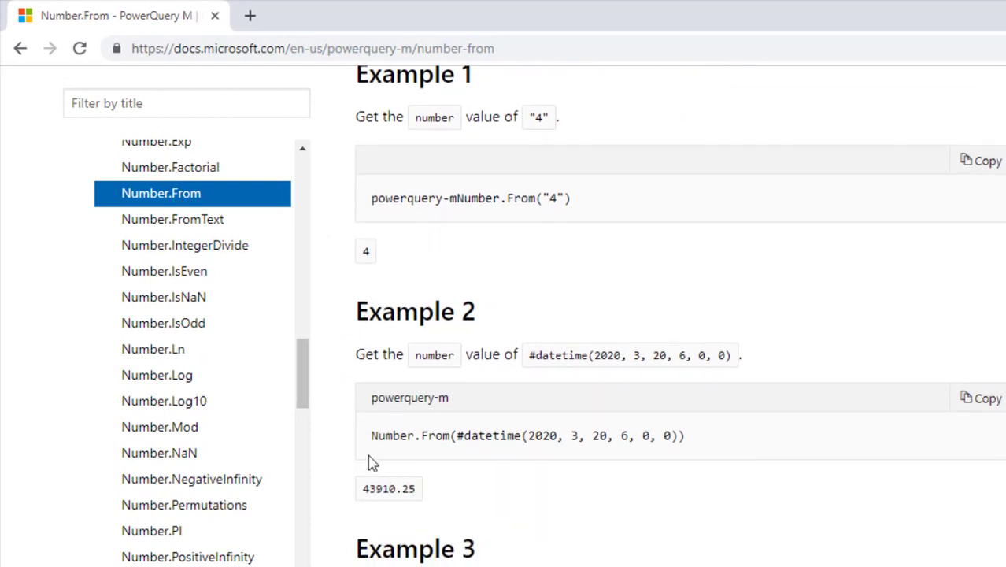
scroll(375, 425, up, 1)
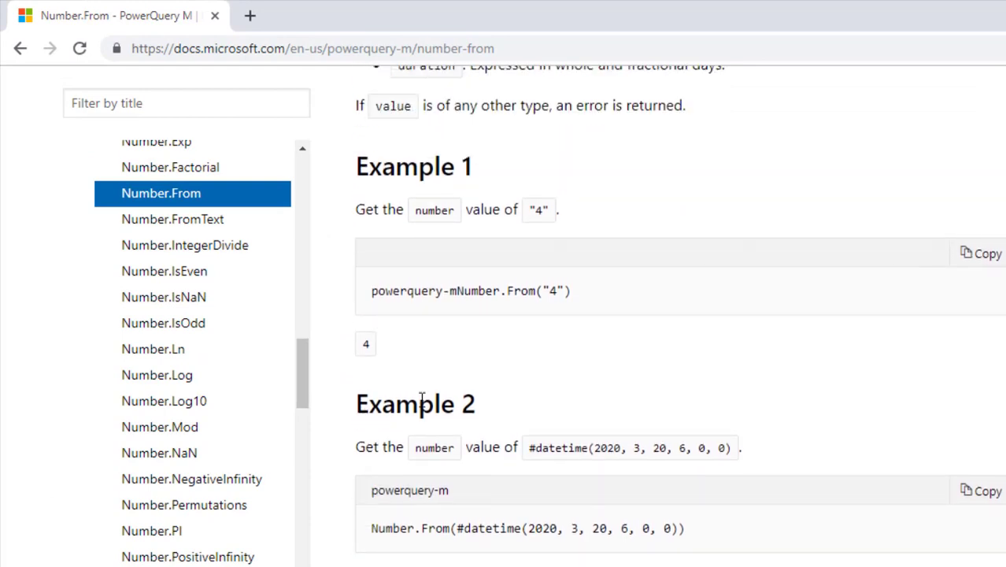
scroll(422, 401, up, 2)
scroll(422, 407, up, 5)
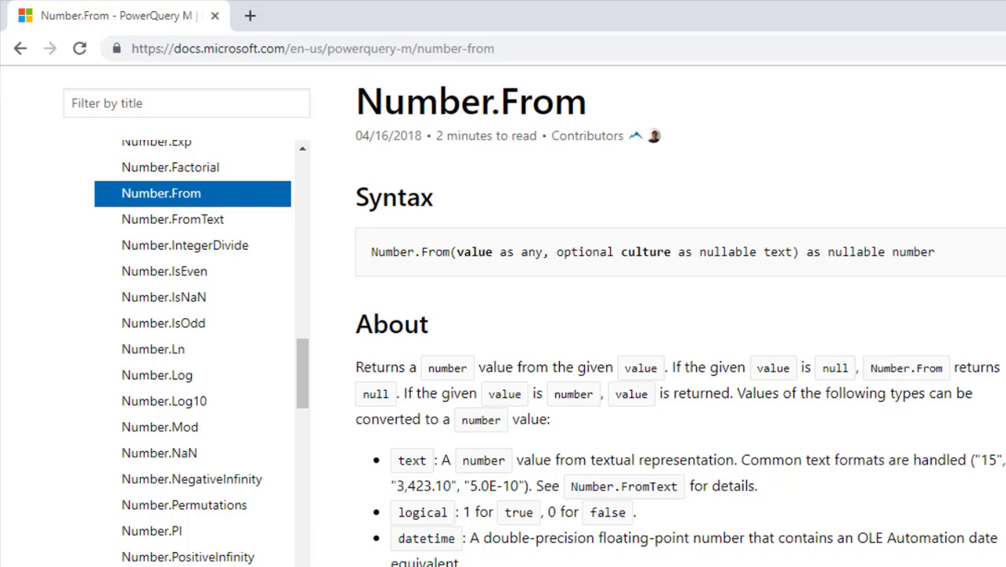
mouse_move(255, 566)
click(346, 552)
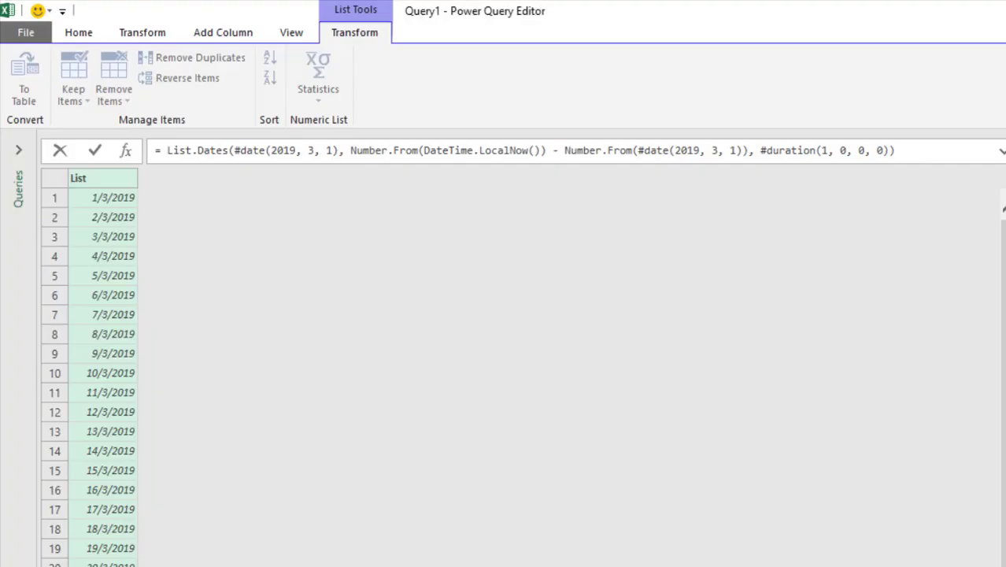